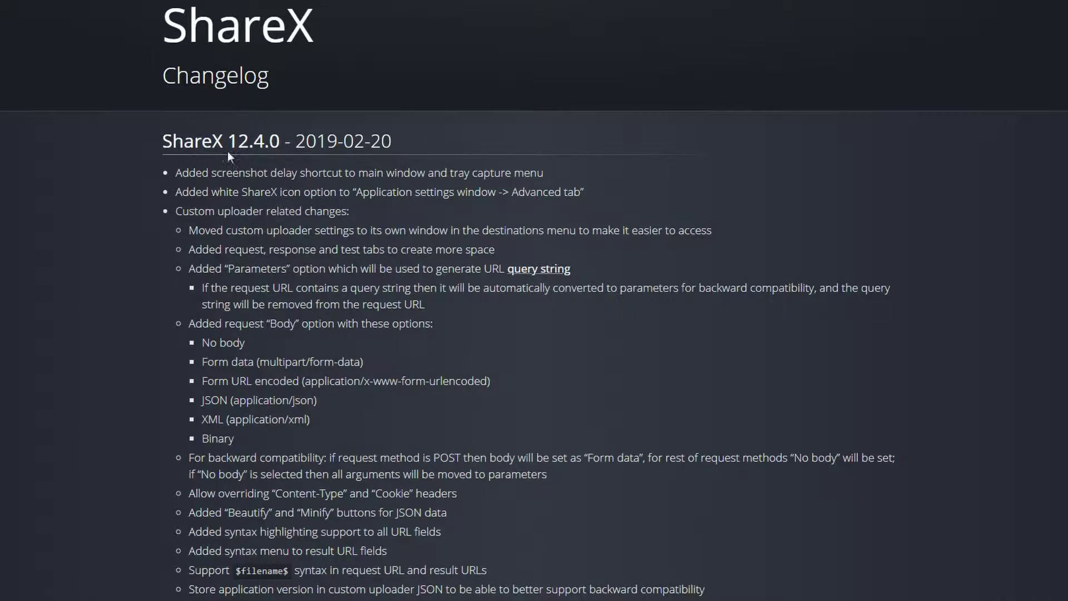
Step: Scroll down through the ShareX 12.4.0 changelog on getsharex.com and back up
scroll(163, 127, down, 4)
scroll(176, 464, down, 12)
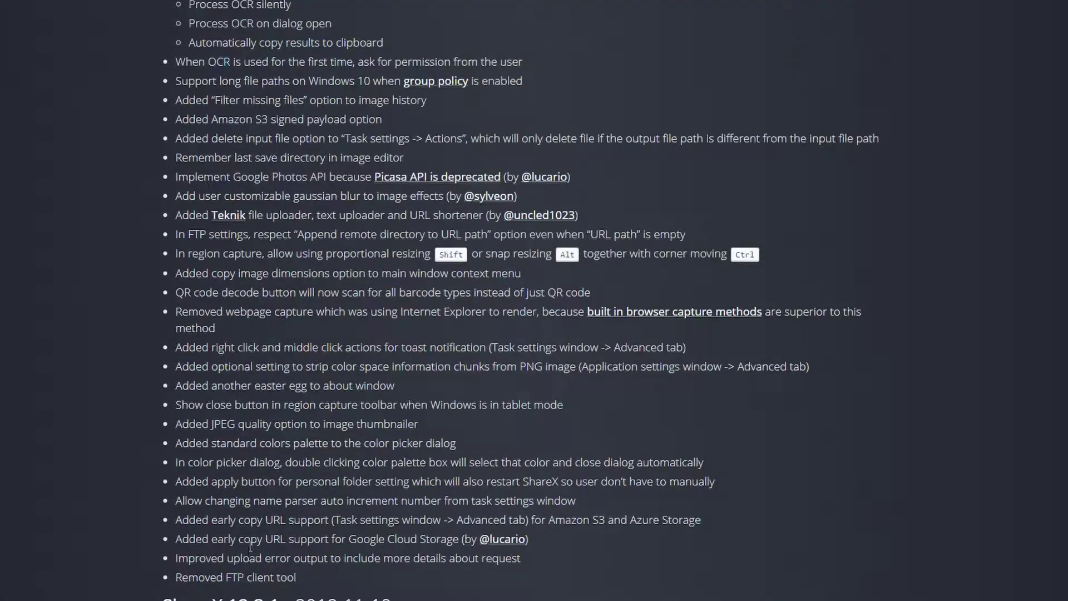
scroll(250, 546, up, 12)
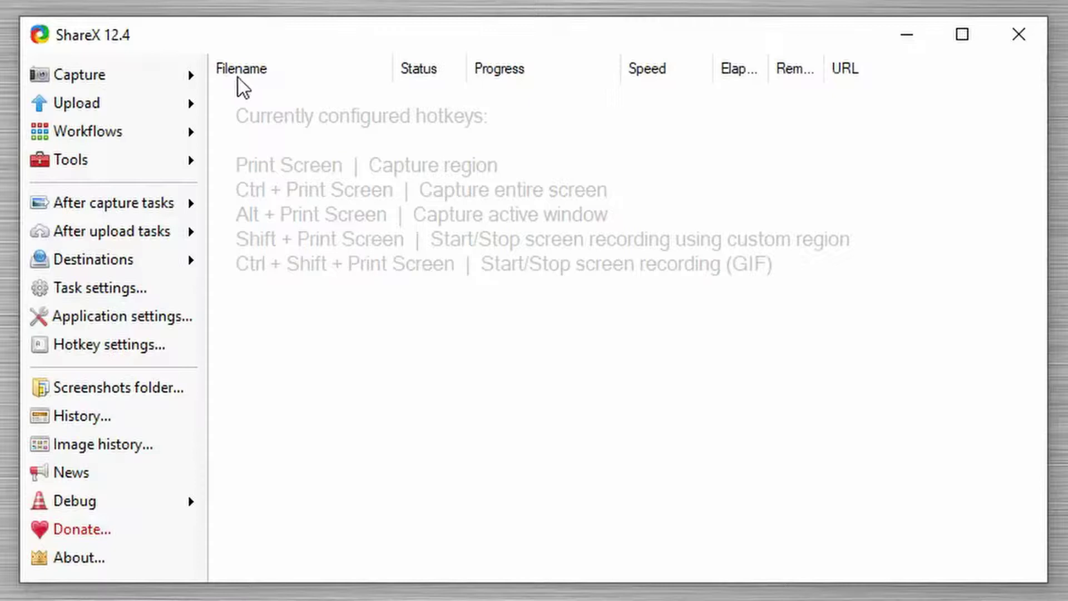
Step: Look over the Capture and Tools submenus, ending with the Capture modes list showing
mouse_move(124, 83)
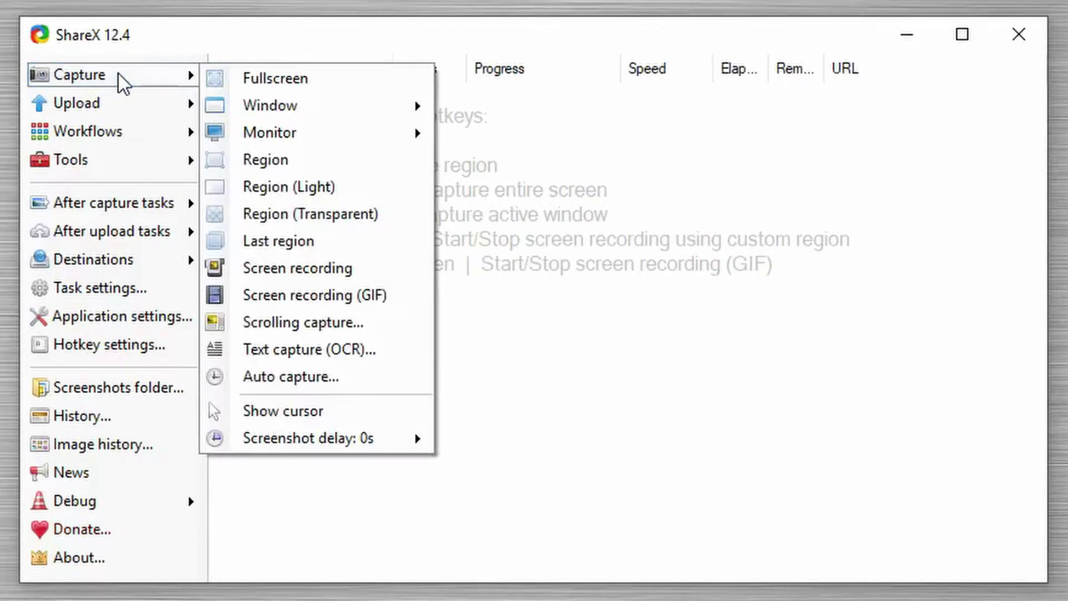
click(356, 324)
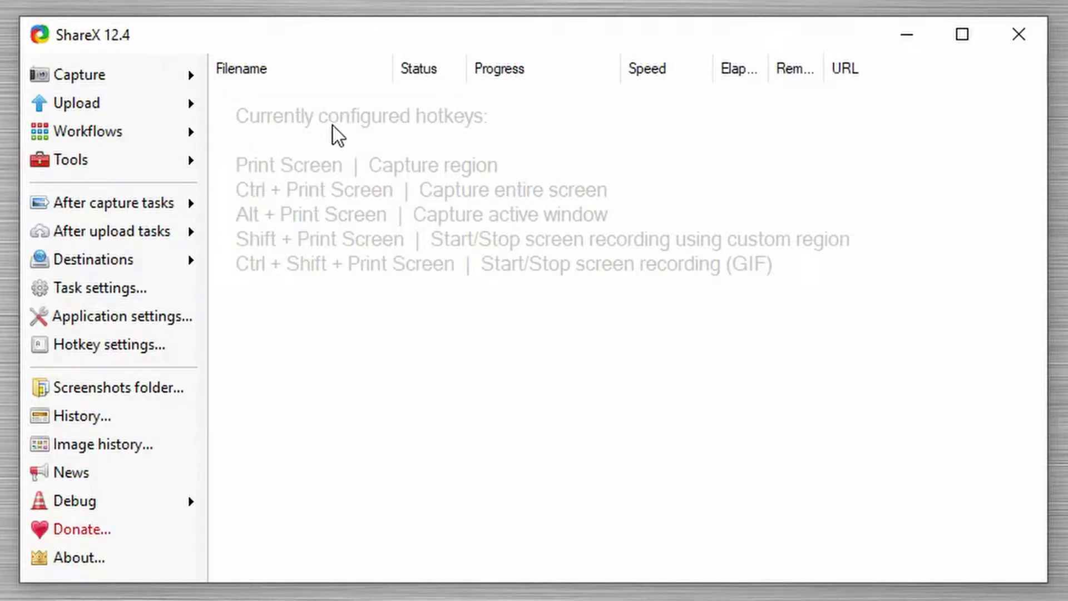
click(198, 162)
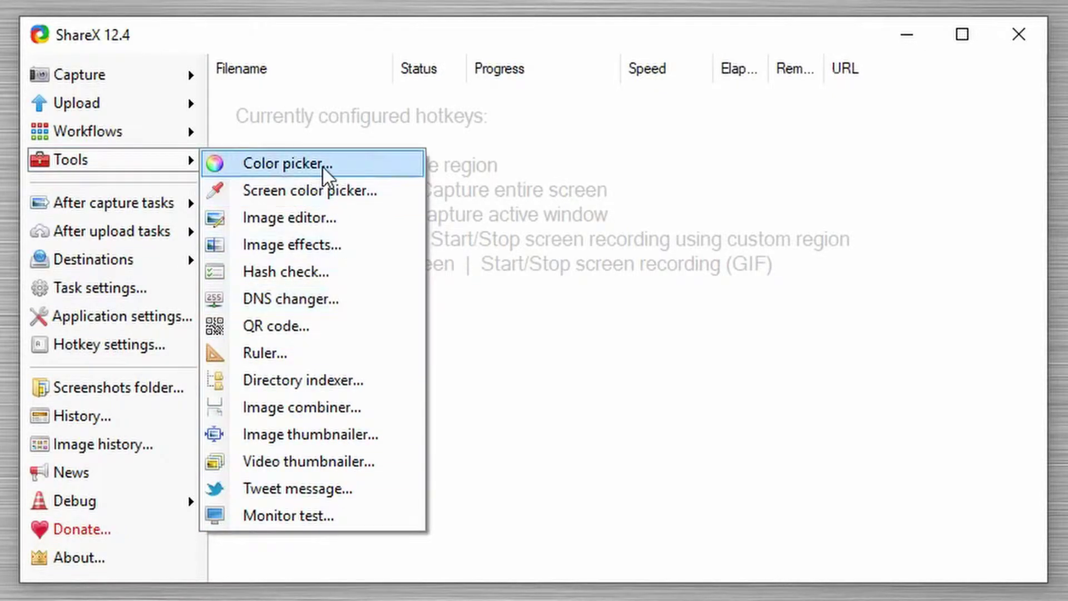
click(167, 81)
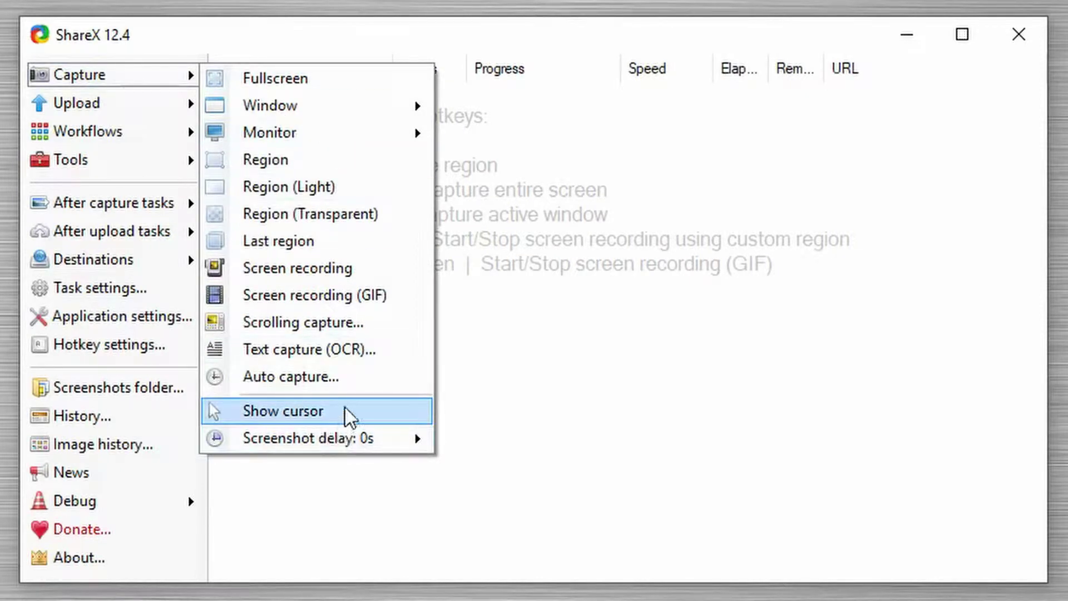
Step: Set a 3-second screenshot delay, take a Fullscreen capture, and preview the finished PNG
mouse_move(366, 443)
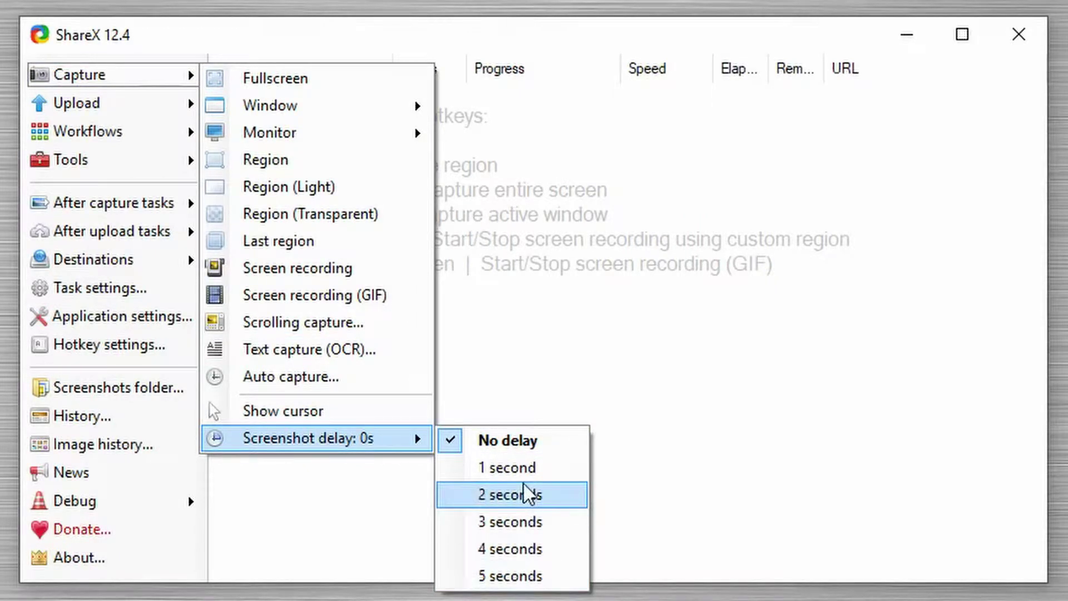
click(533, 526)
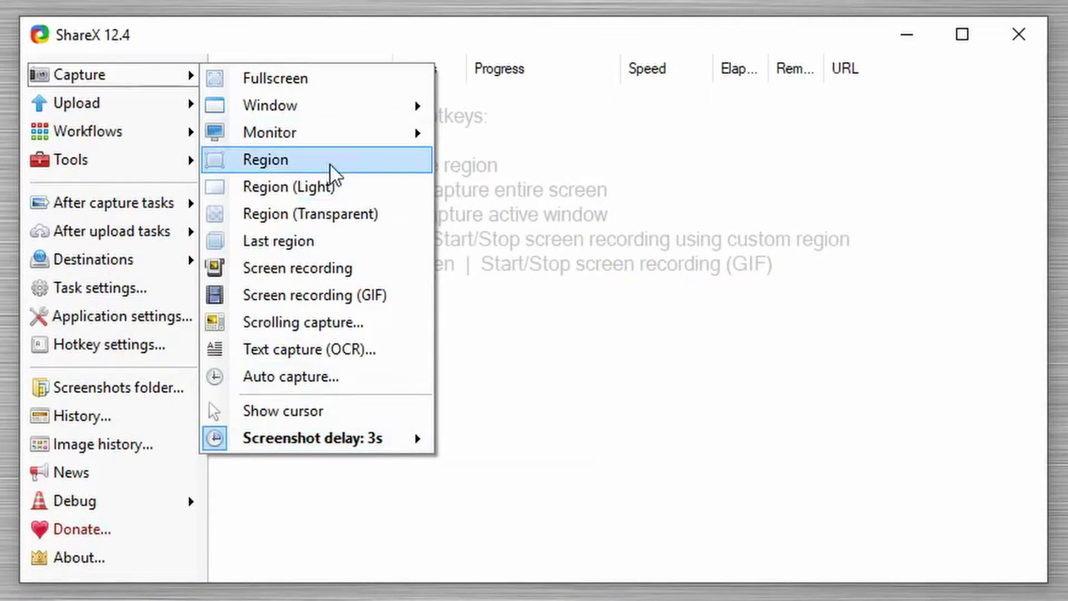
click(318, 82)
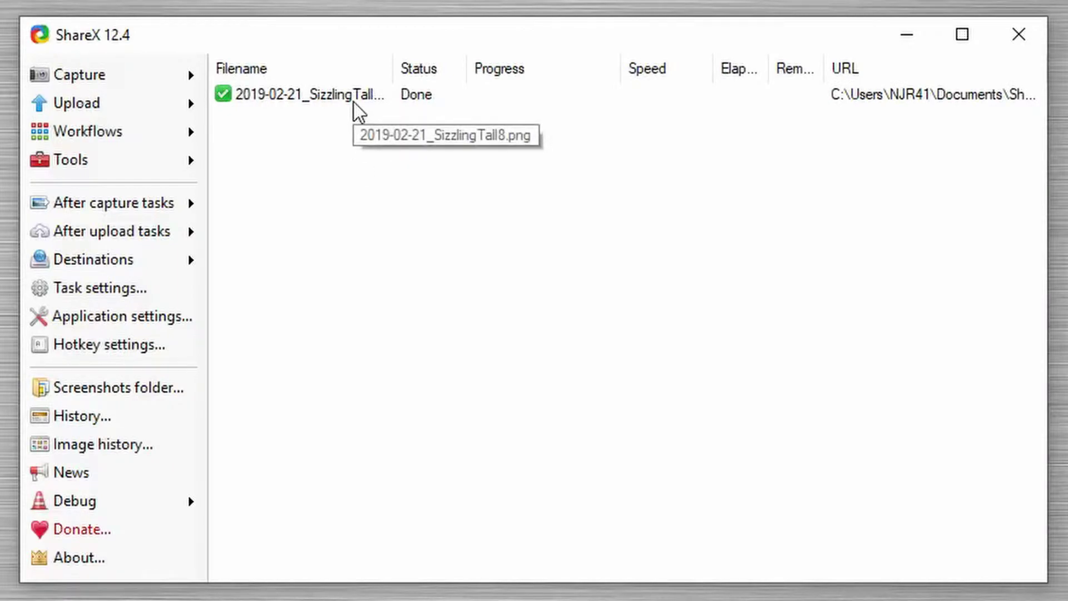
click(353, 103)
click(286, 129)
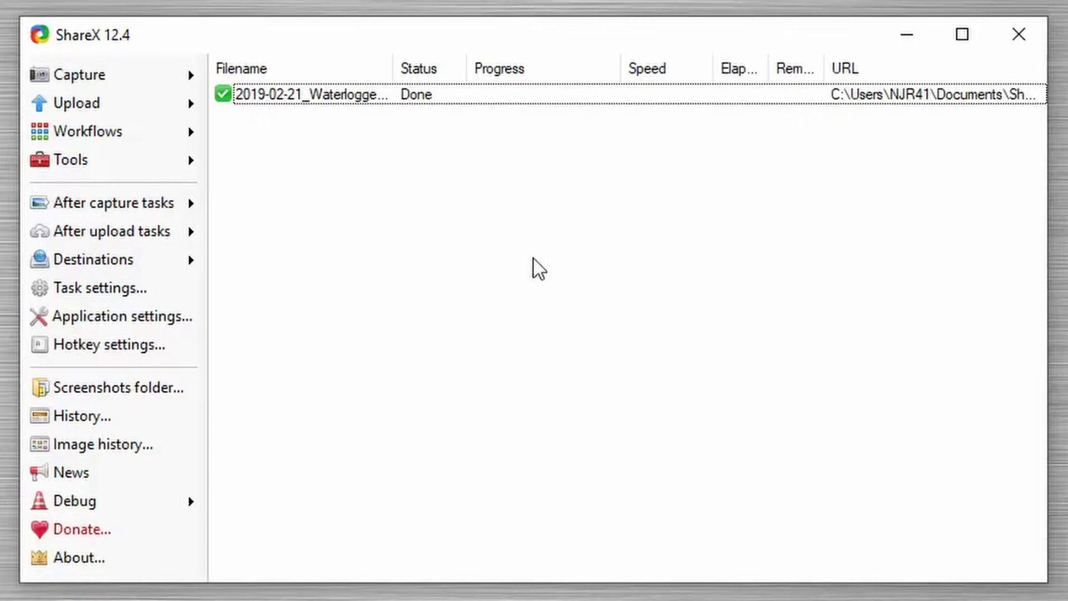
Step: Change the Capture screenshot delay in Task settings to 2.0 seconds, then show the Tools list
click(165, 289)
click(99, 110)
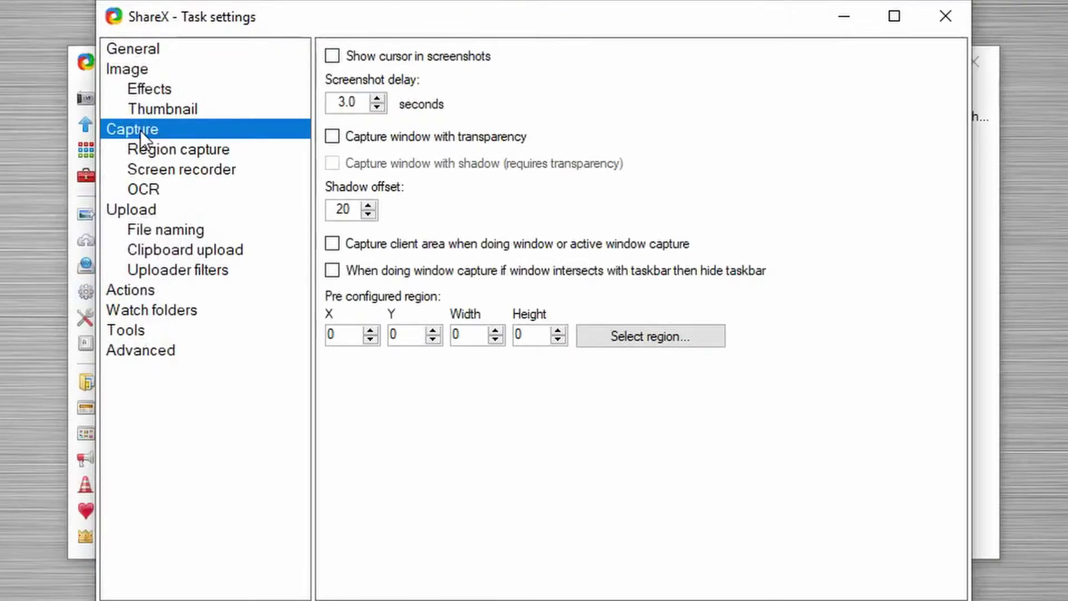
click(376, 98)
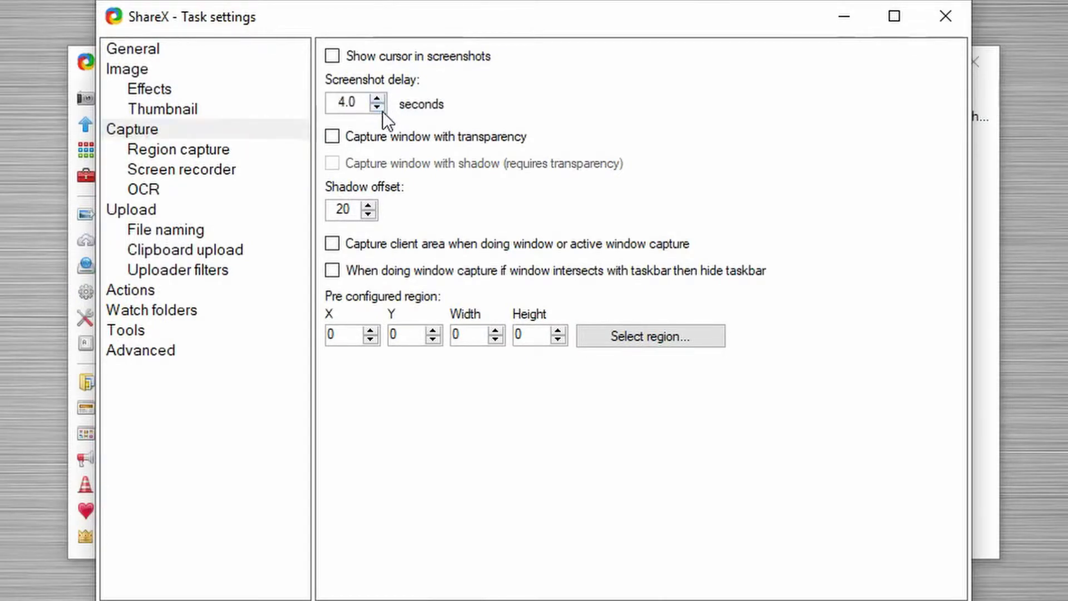
double_click(343, 102)
text(3)
drag(345, 102, 356, 102)
double_click(346, 101)
text(2.0)
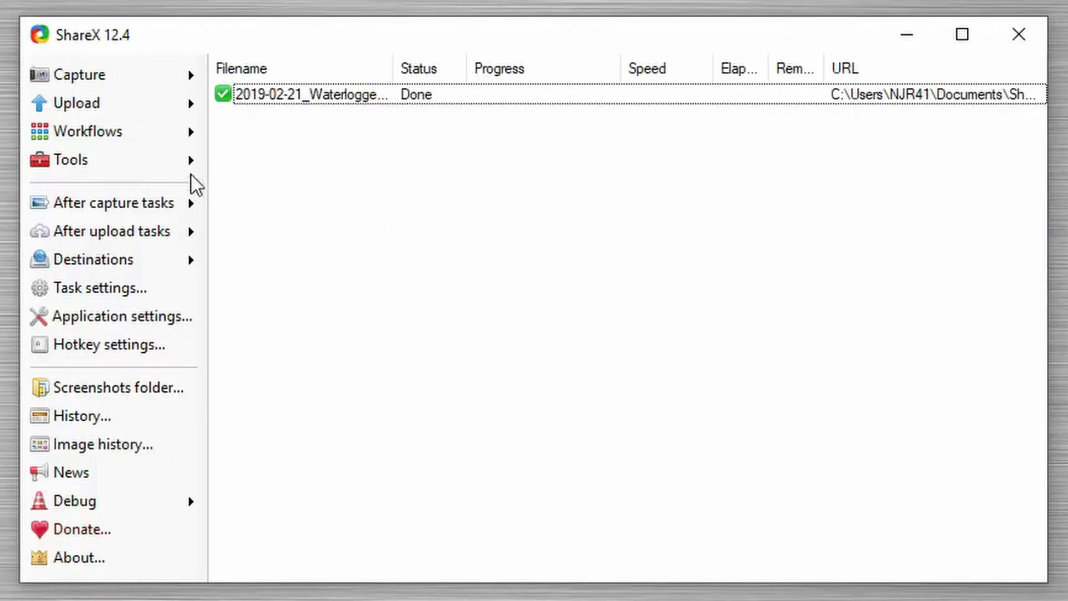
click(176, 161)
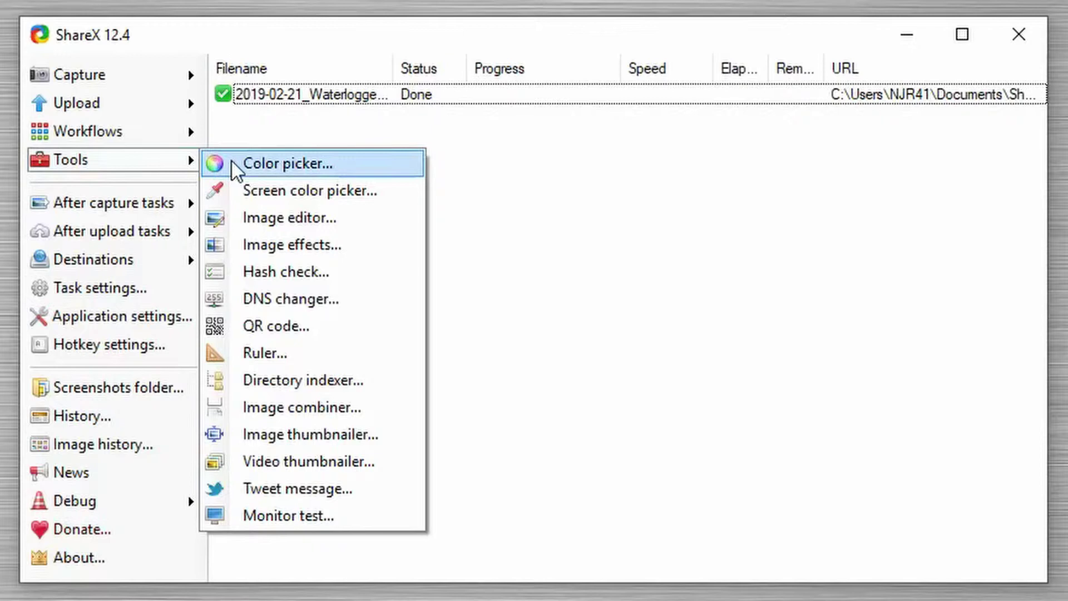
Step: Open the Color picker and switch it to the Standard colors palette
click(237, 164)
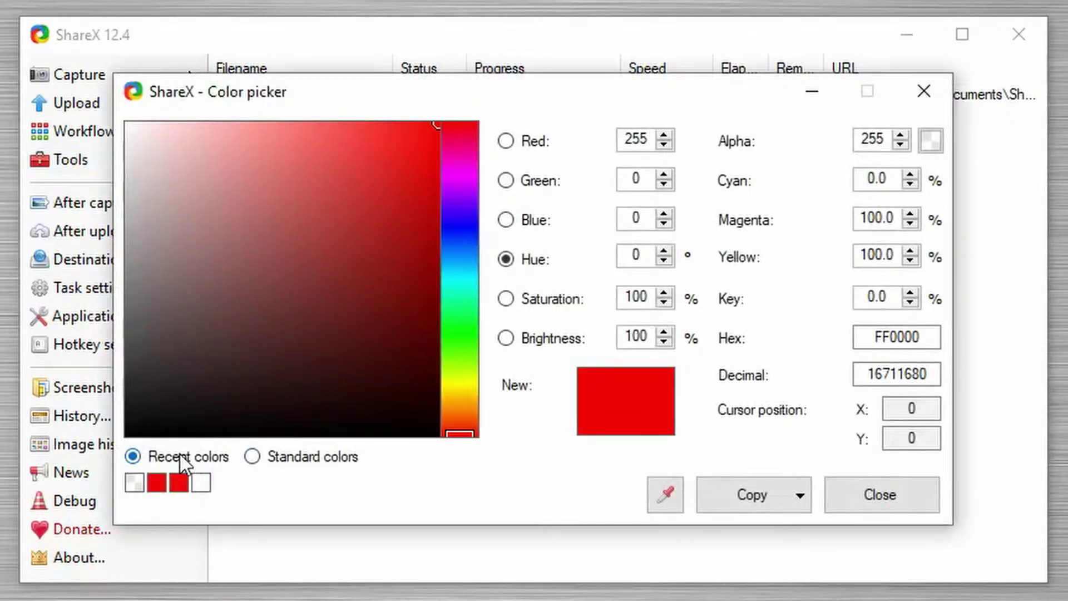
click(299, 459)
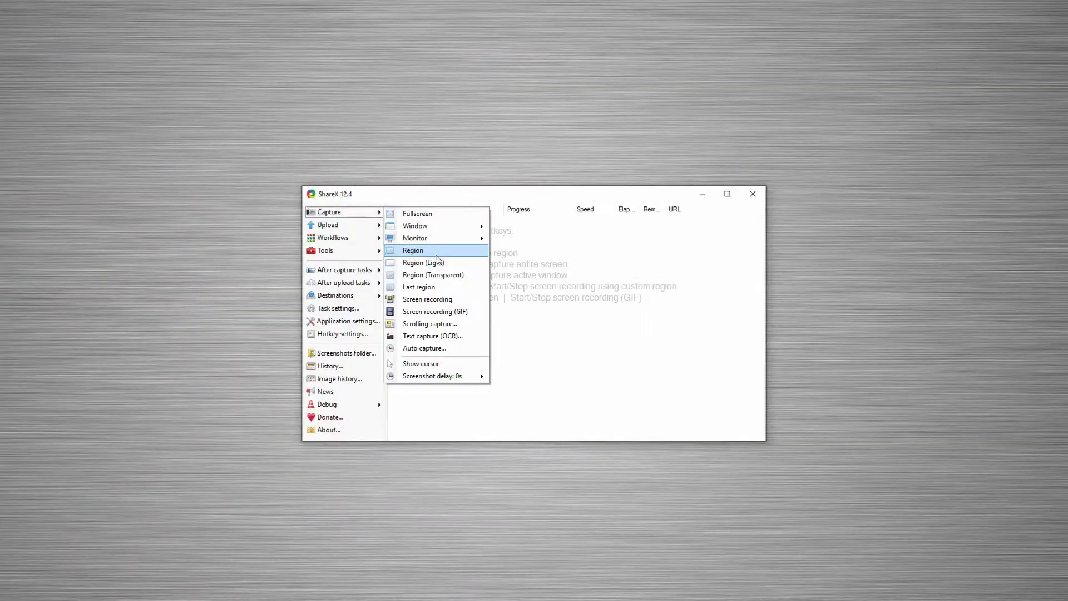
Step: Start a Region capture and drag out a red rectangle with the Rectangle tool
click(436, 254)
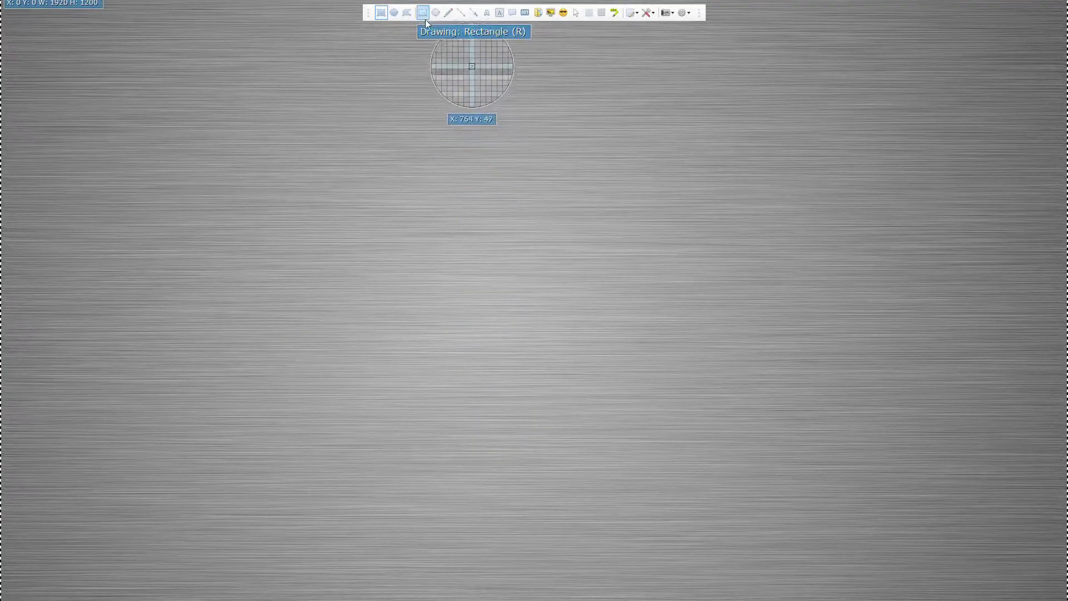
click(425, 21)
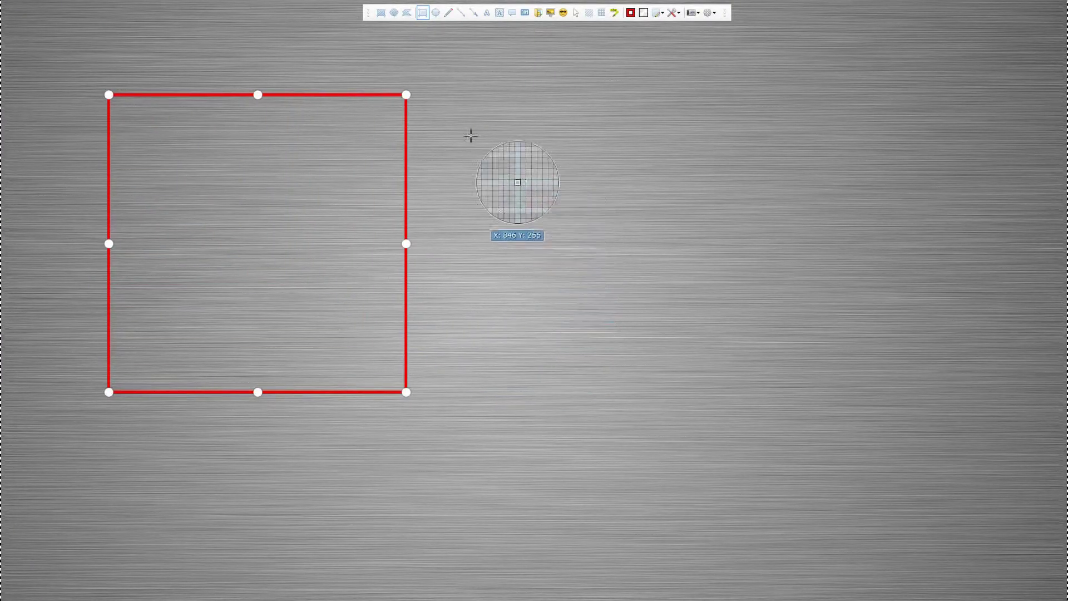
drag(427, 101, 658, 228)
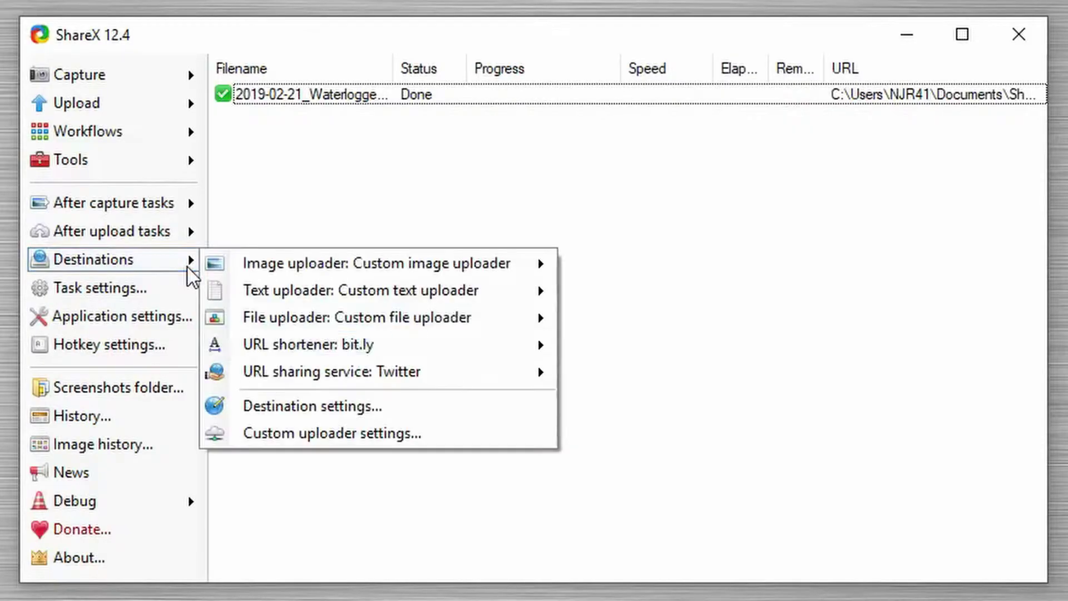
Step: Scroll through the uploaders in Destination settings, close it, and open Task settings
click(317, 408)
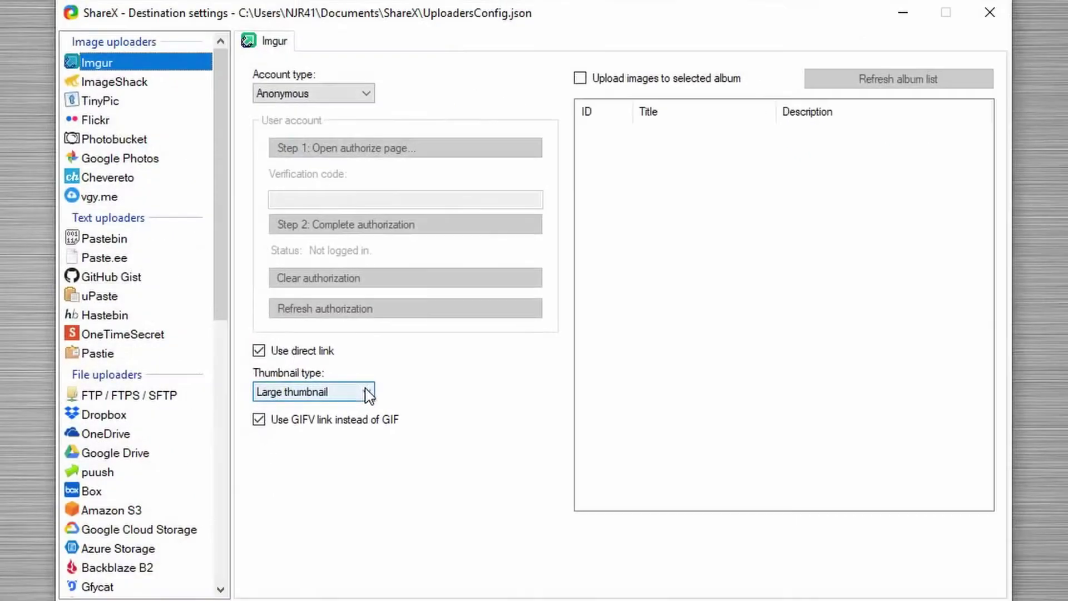
drag(220, 260, 227, 512)
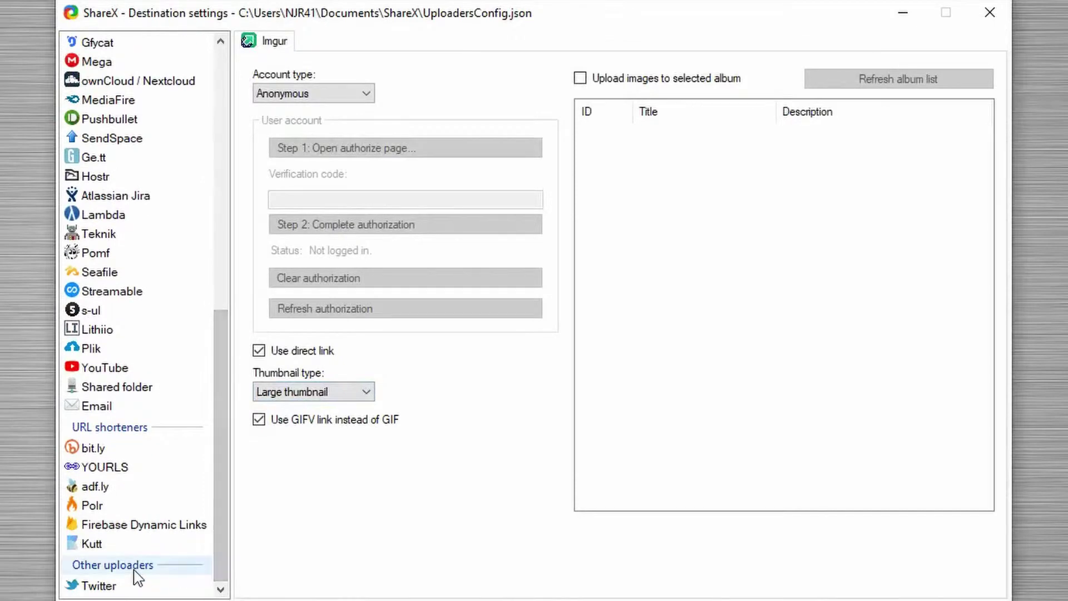
click(990, 12)
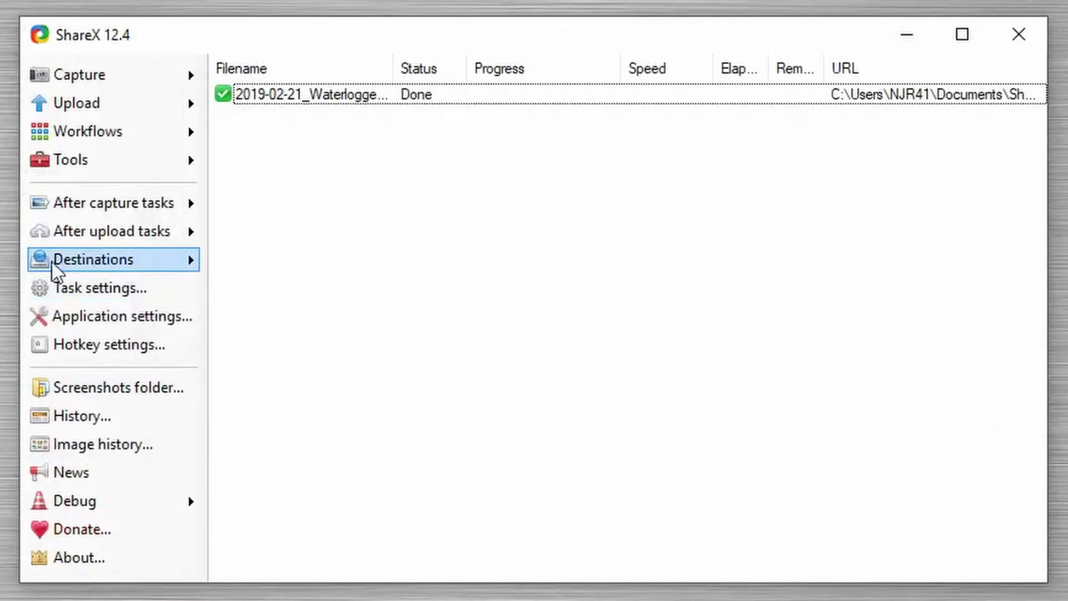
click(136, 265)
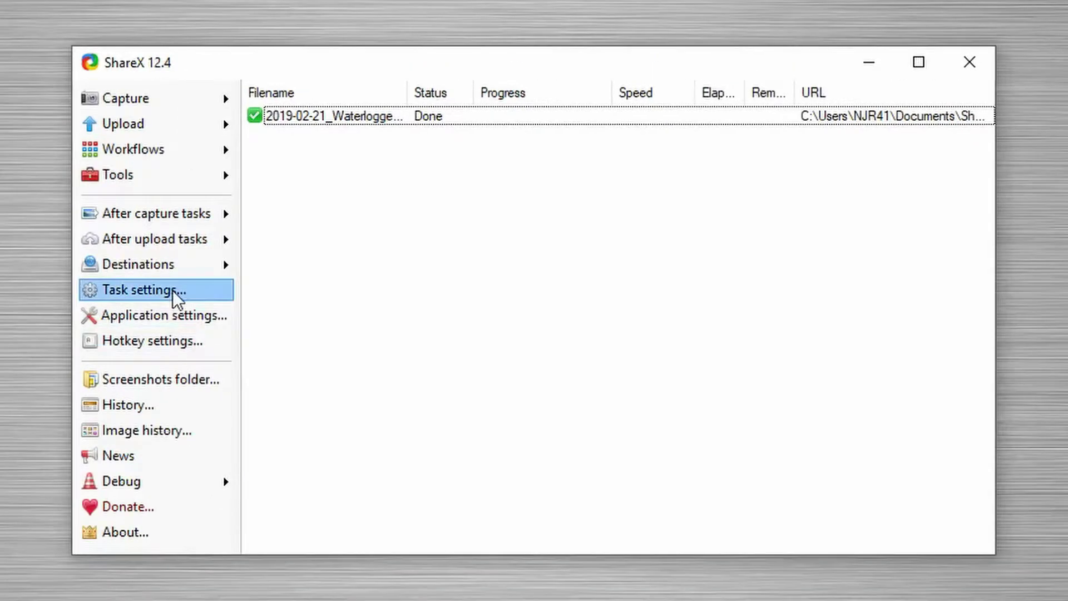
click(131, 288)
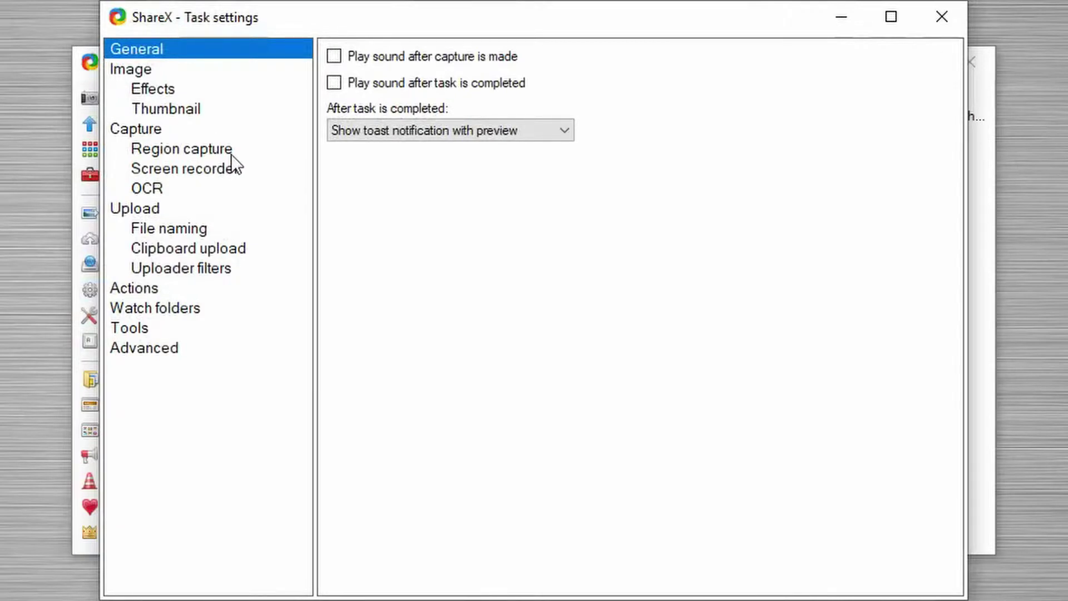
Step: Review the OCR page, then raise the File naming auto increment number to 3
click(159, 188)
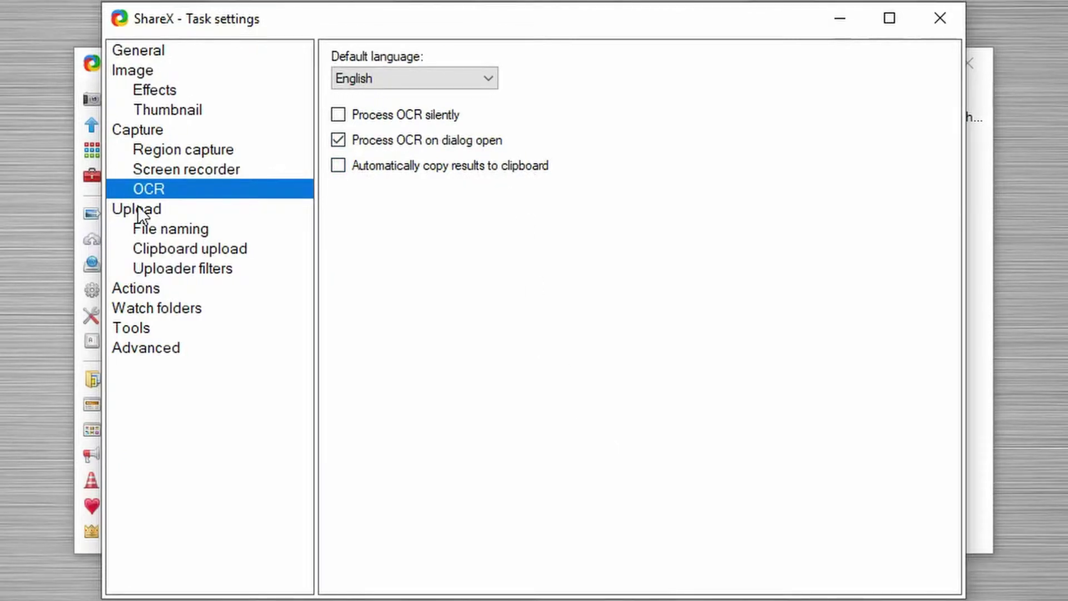
click(144, 225)
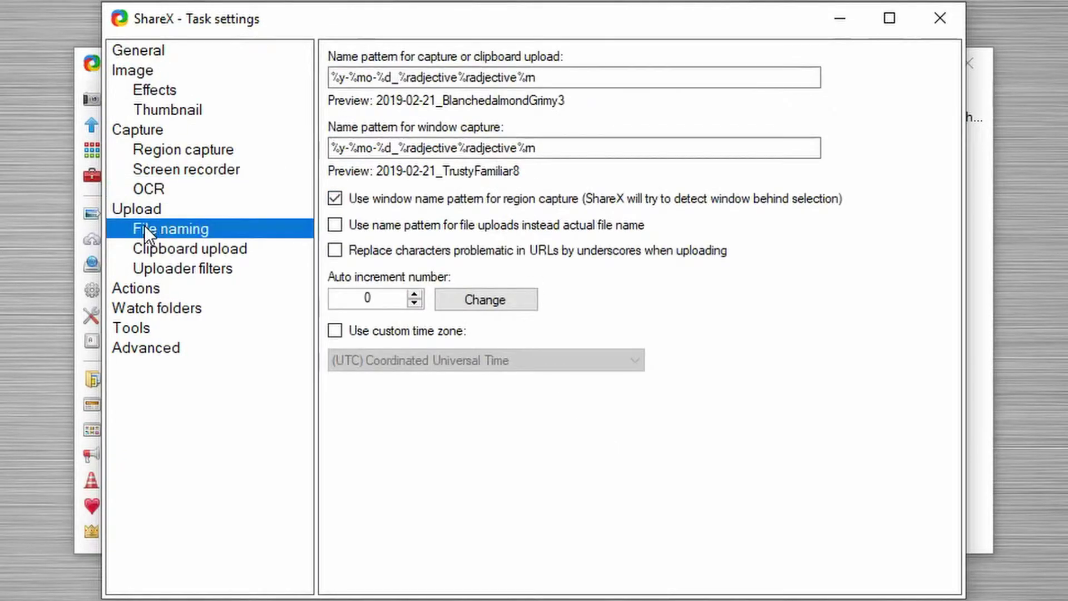
click(414, 294)
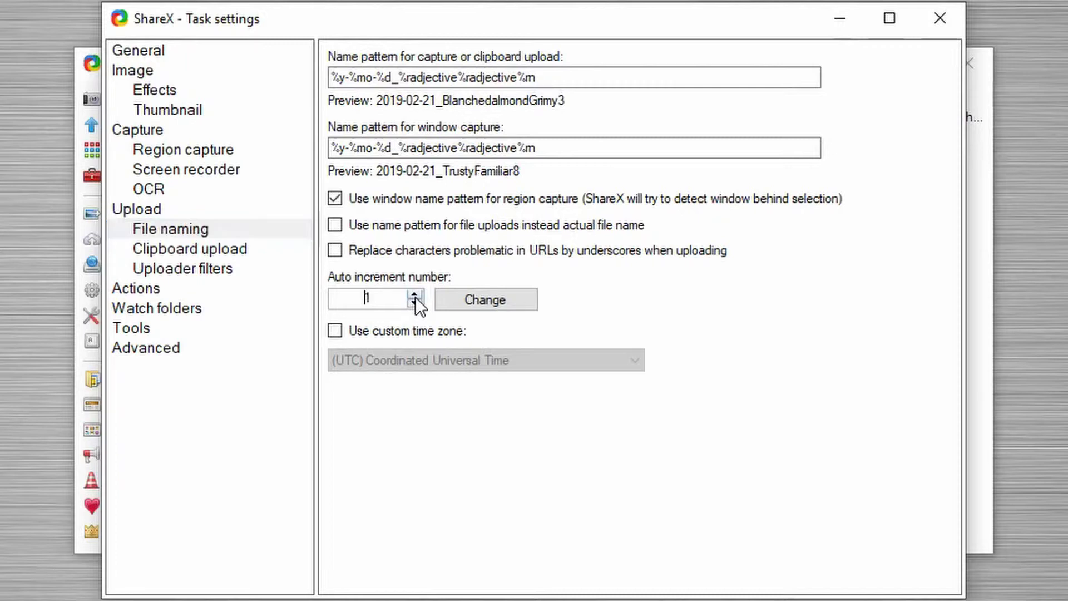
click(415, 295)
click(414, 294)
double_click(366, 300)
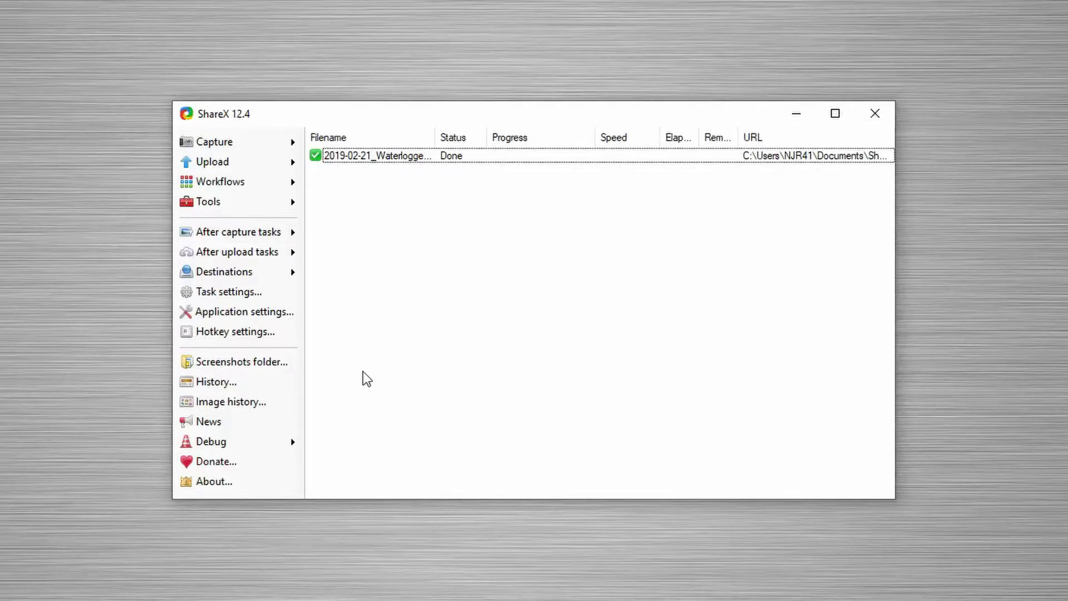
Step: Open Image history to view thumbnails of past captures
click(278, 411)
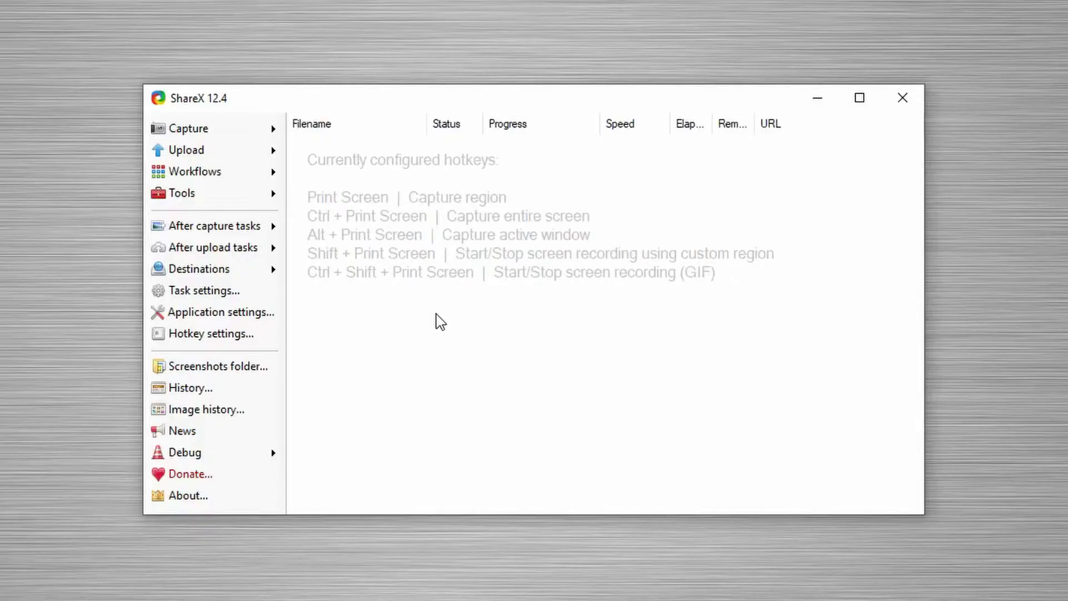
Step: Open About and click the ShareX logo to reveal the red string-art star
click(177, 499)
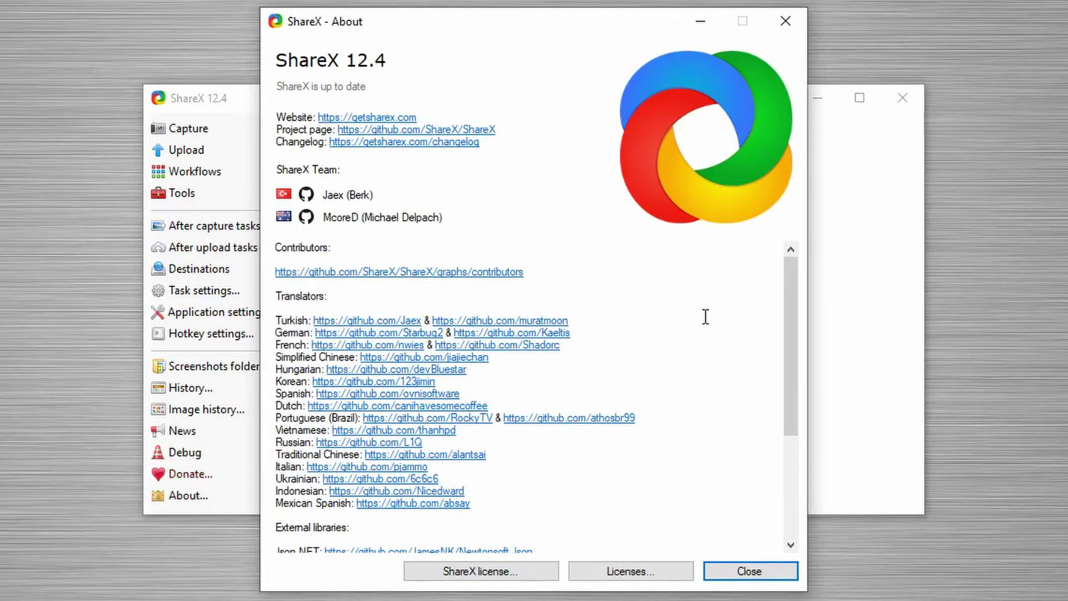
click(705, 148)
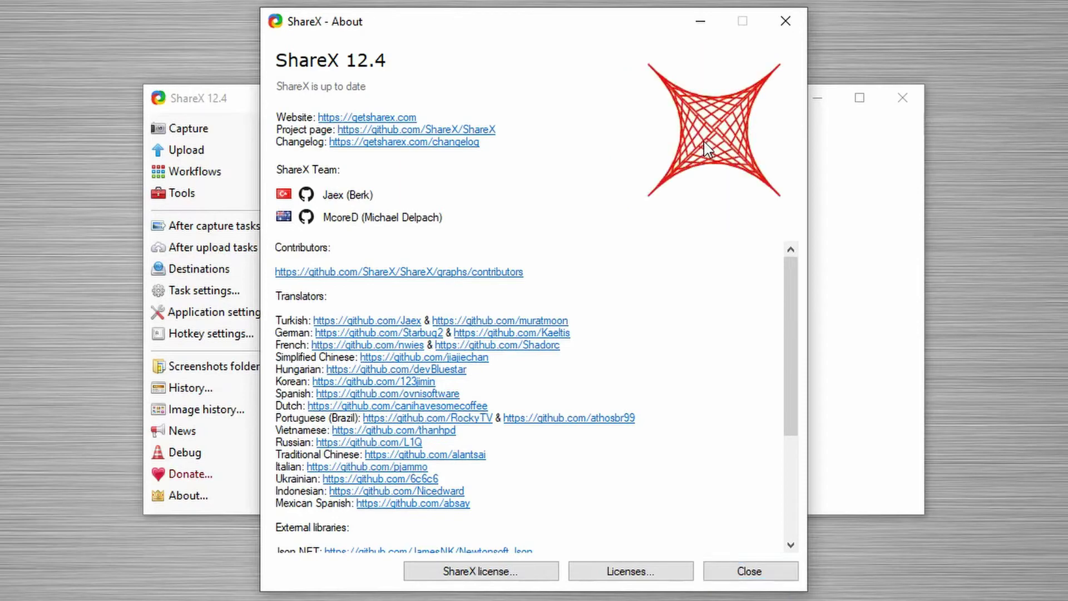